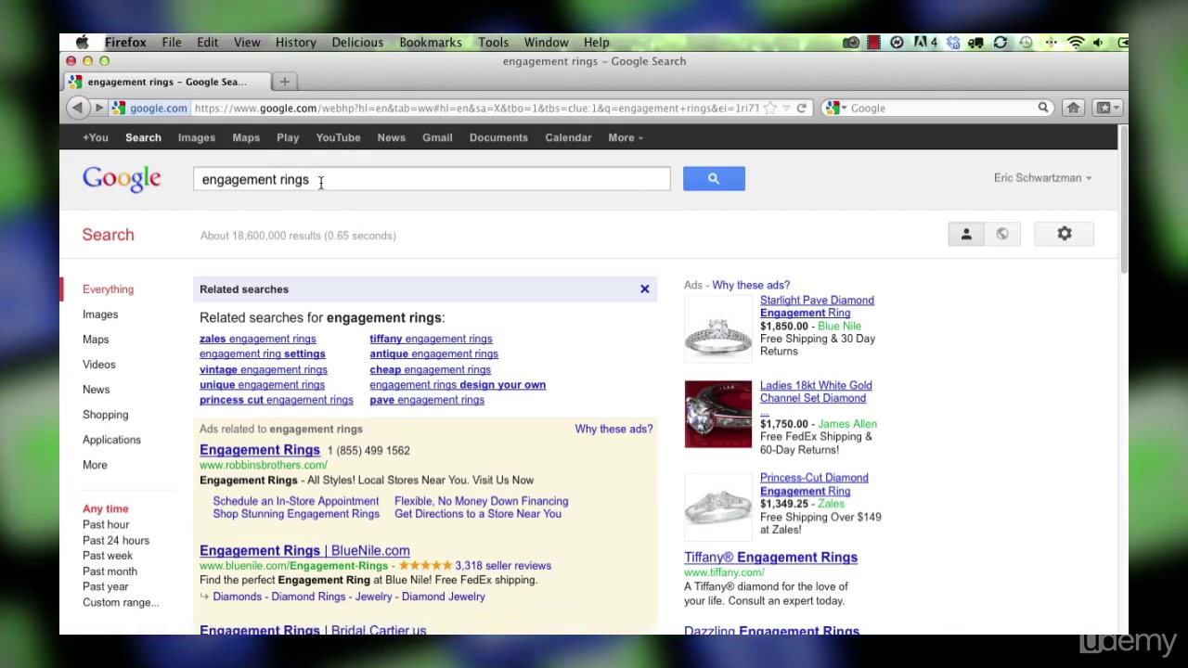
Scroll the 'engagement rings' results down to the Helzberg Diamonds listing
scroll(320, 183, "down", 8)
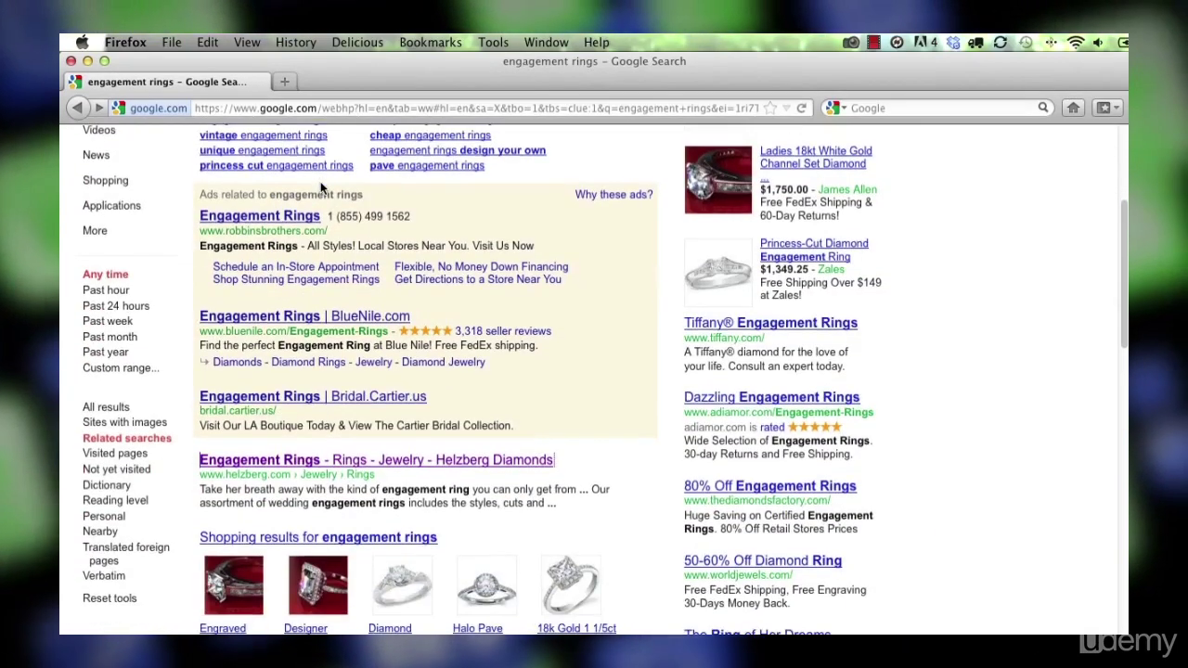
scroll(320, 188, "down", 1)
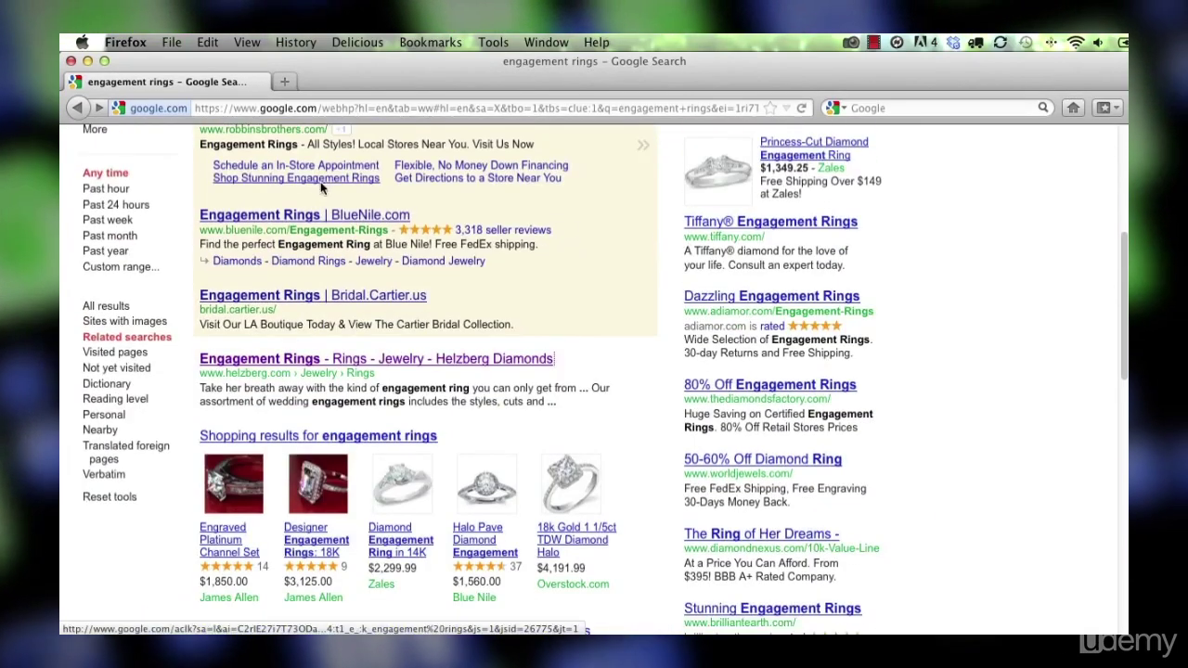
Open the Helzberg Diamonds engagement rings page and copy its web address
left_click(293, 368)
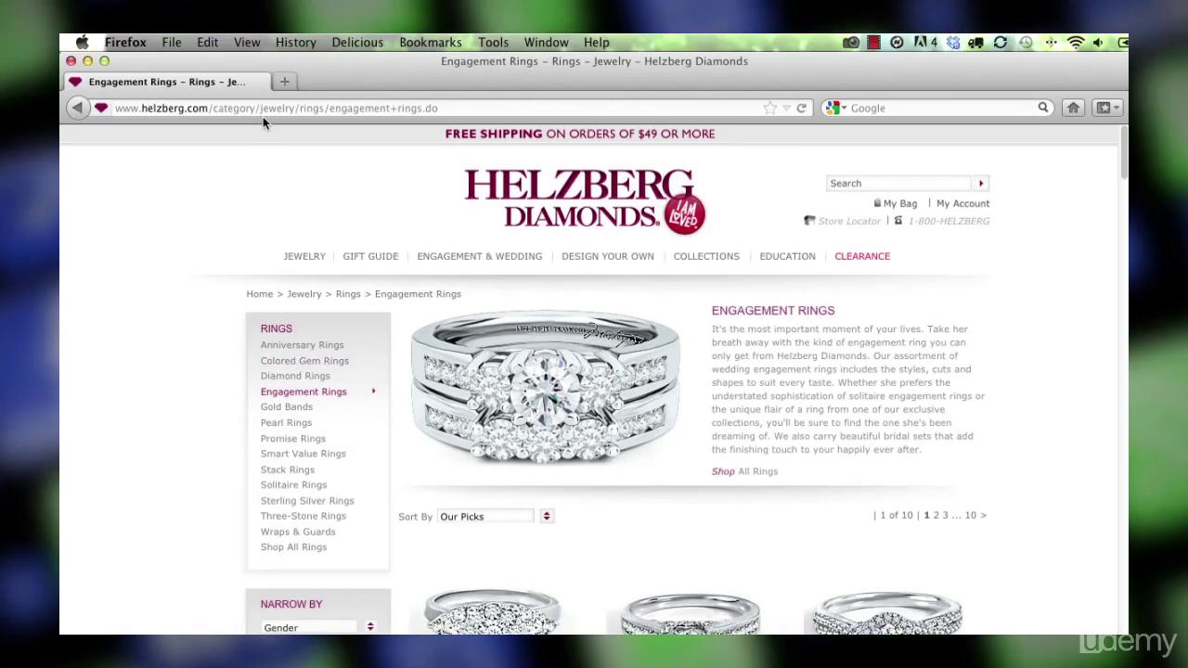
left_click(260, 109)
right_click(257, 111)
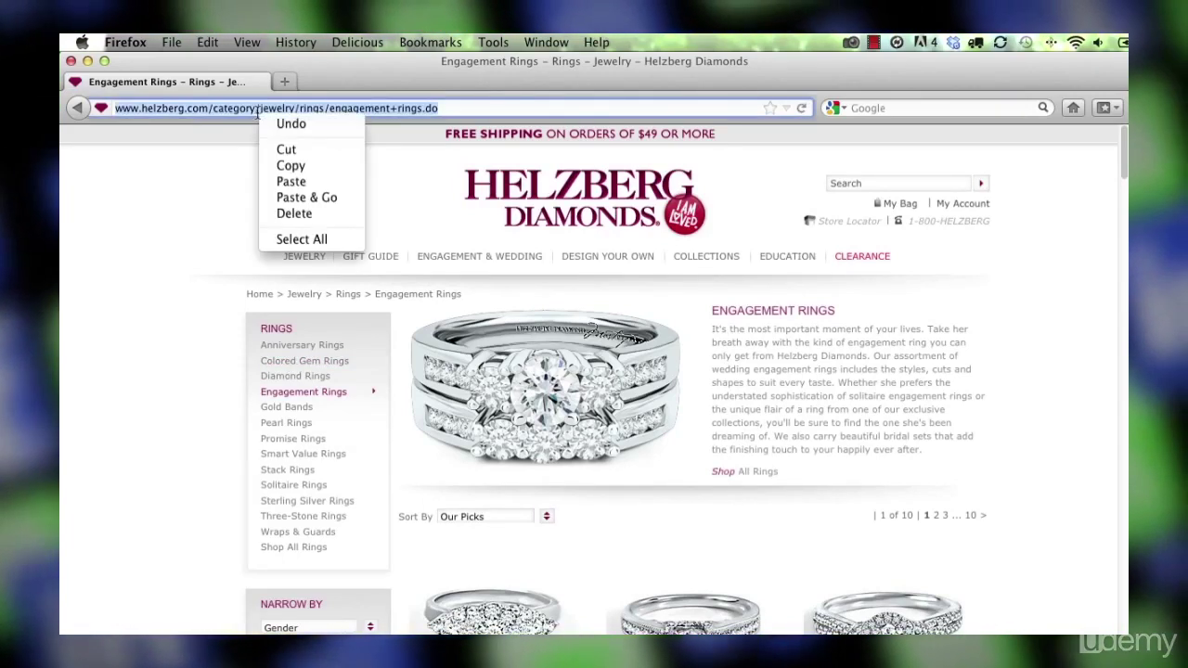
left_click(297, 165)
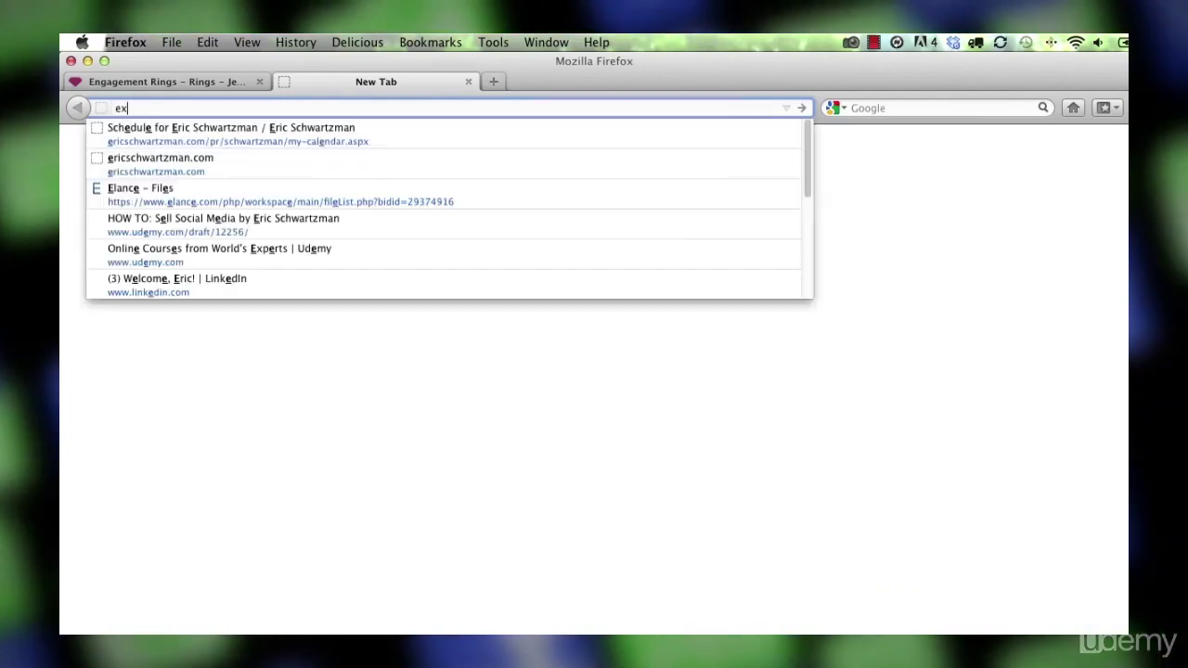
Search Google for 'external keyword tool' from the new tab's address bar
type("rna")
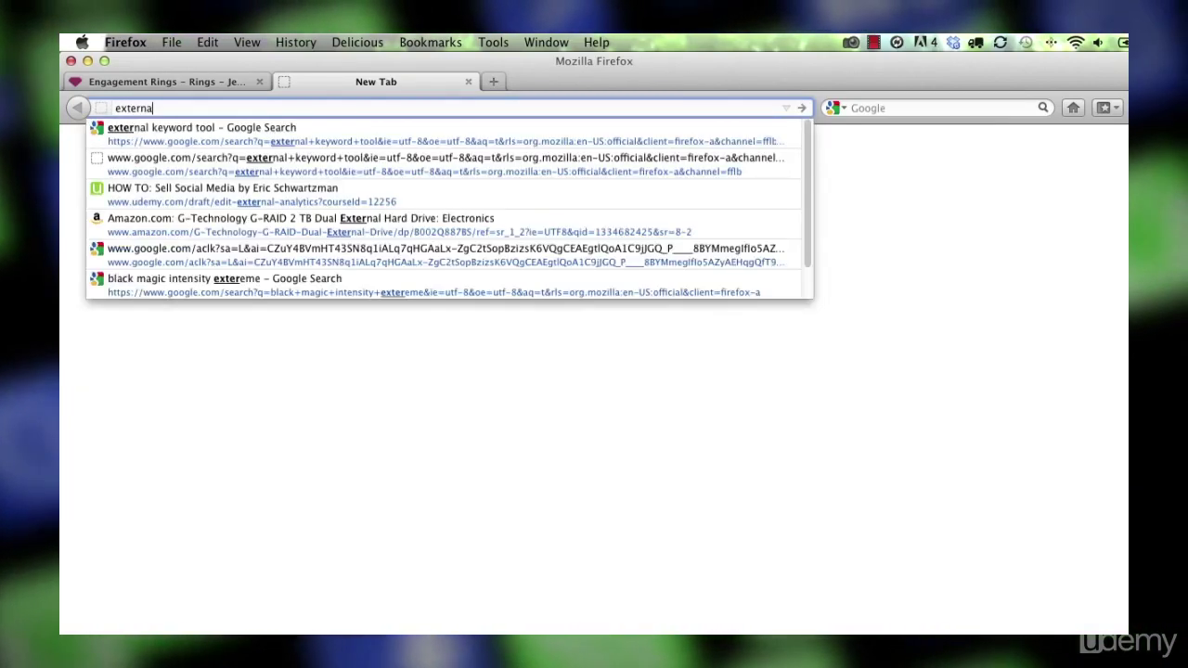
type("l keyw")
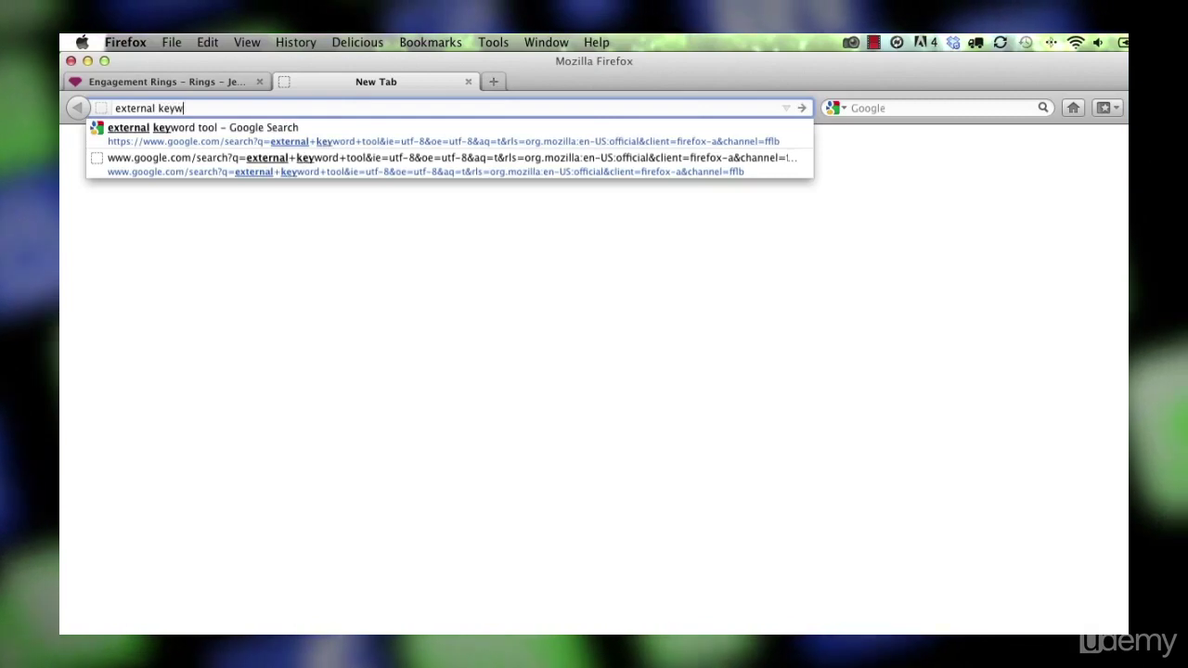
type("ord tool")
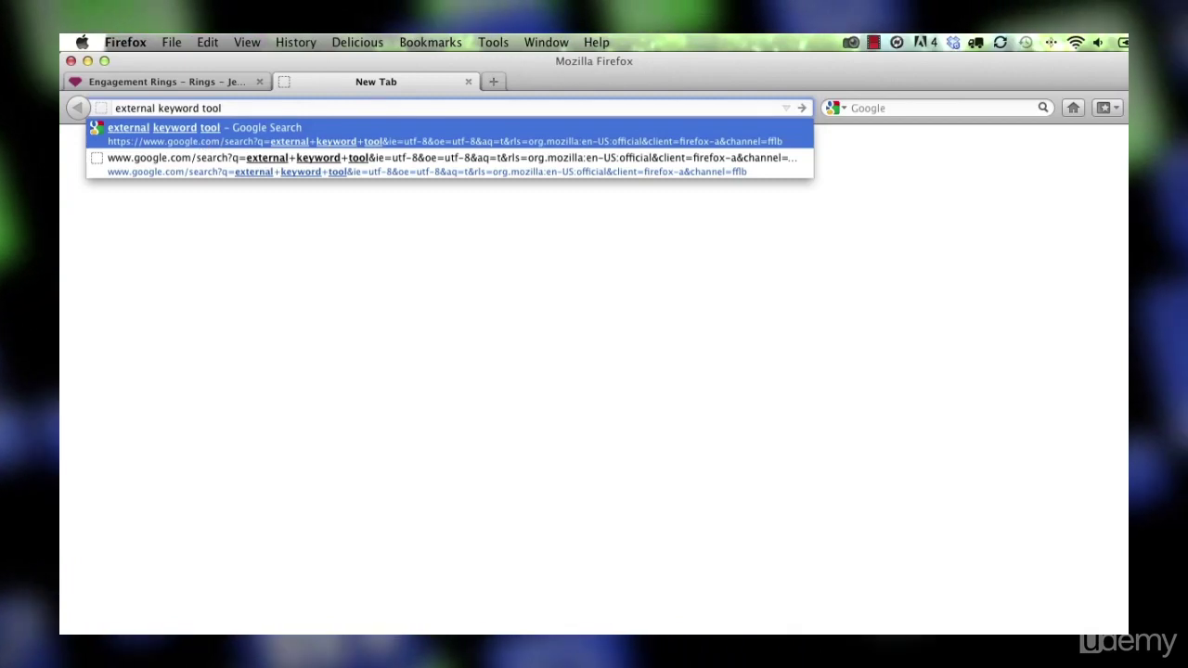
key("Return")
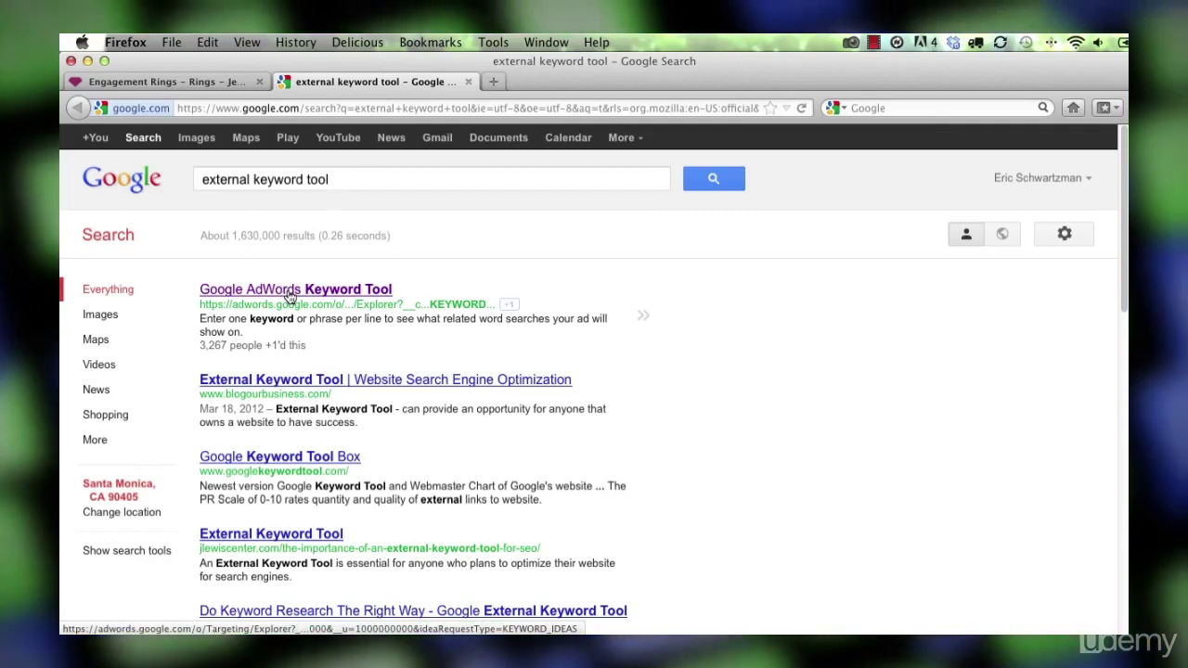
Open Google AdWords Keyword Tool and get keyword ideas for 'engagement rings'
left_click(291, 289)
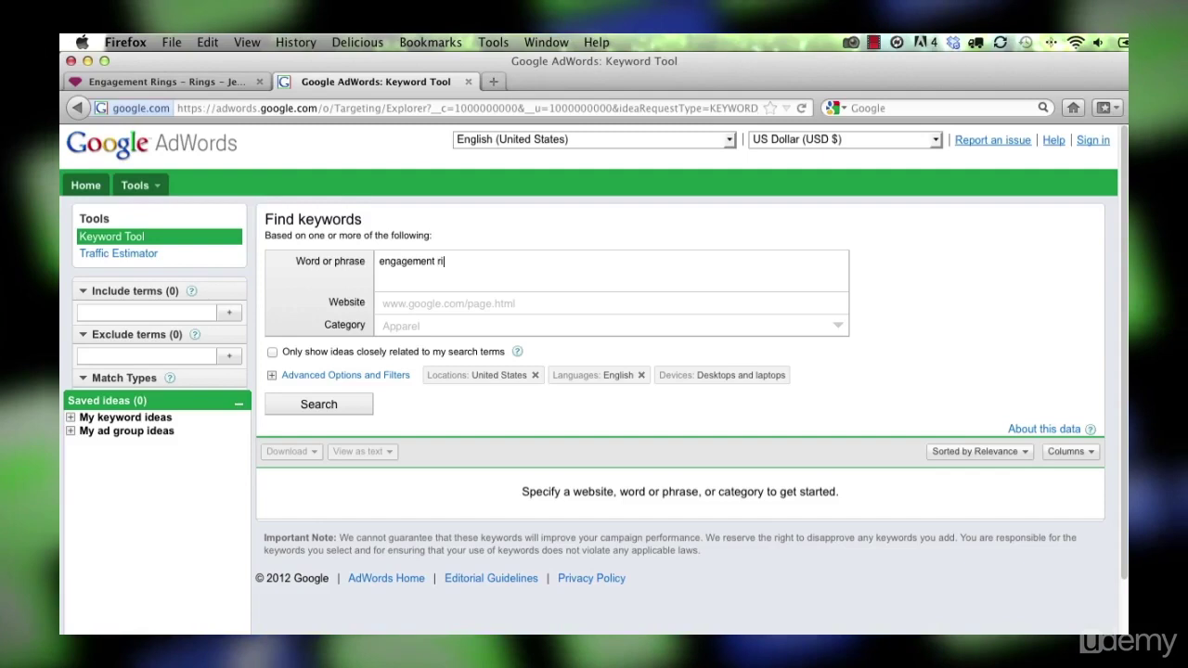
left_click(340, 403)
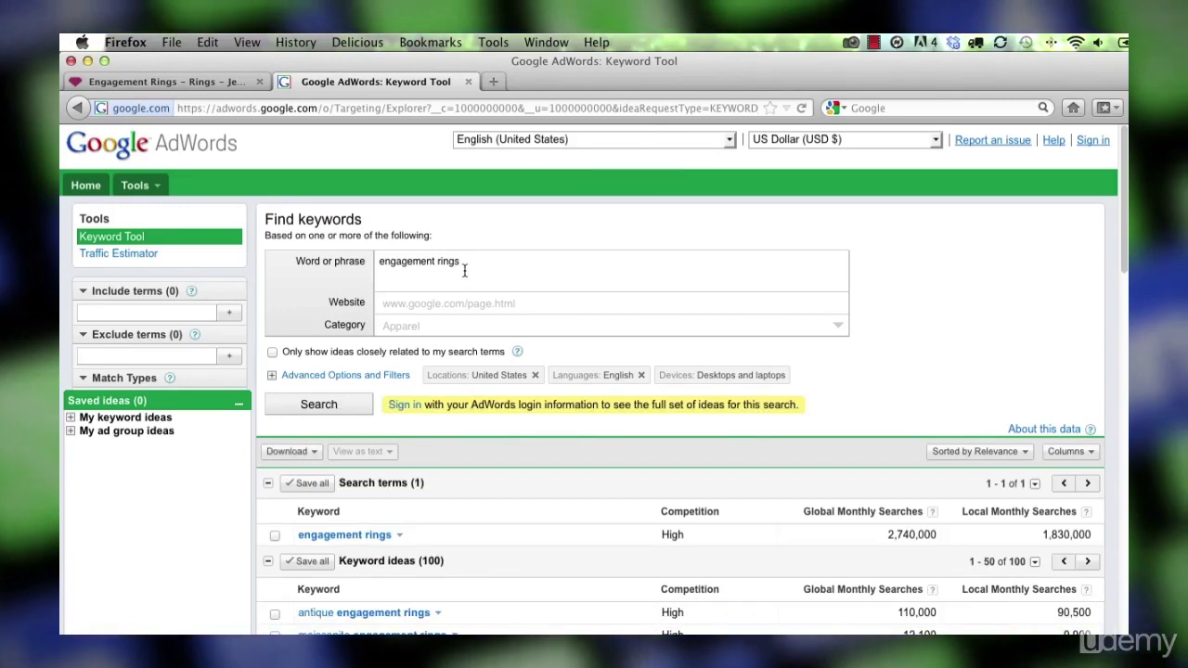
Replace the 'engagement rings' phrase with the pasted Helzberg page address and search again
left_click_drag(470, 263, 348, 262)
key("BackSpace")
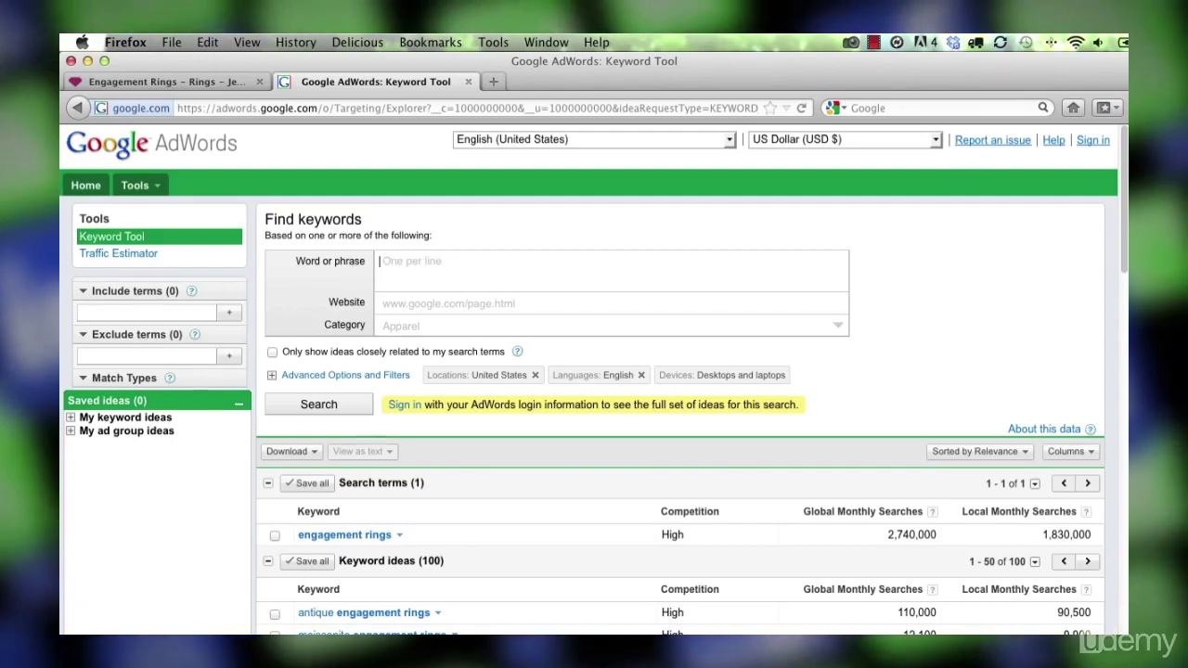
left_click(390, 306)
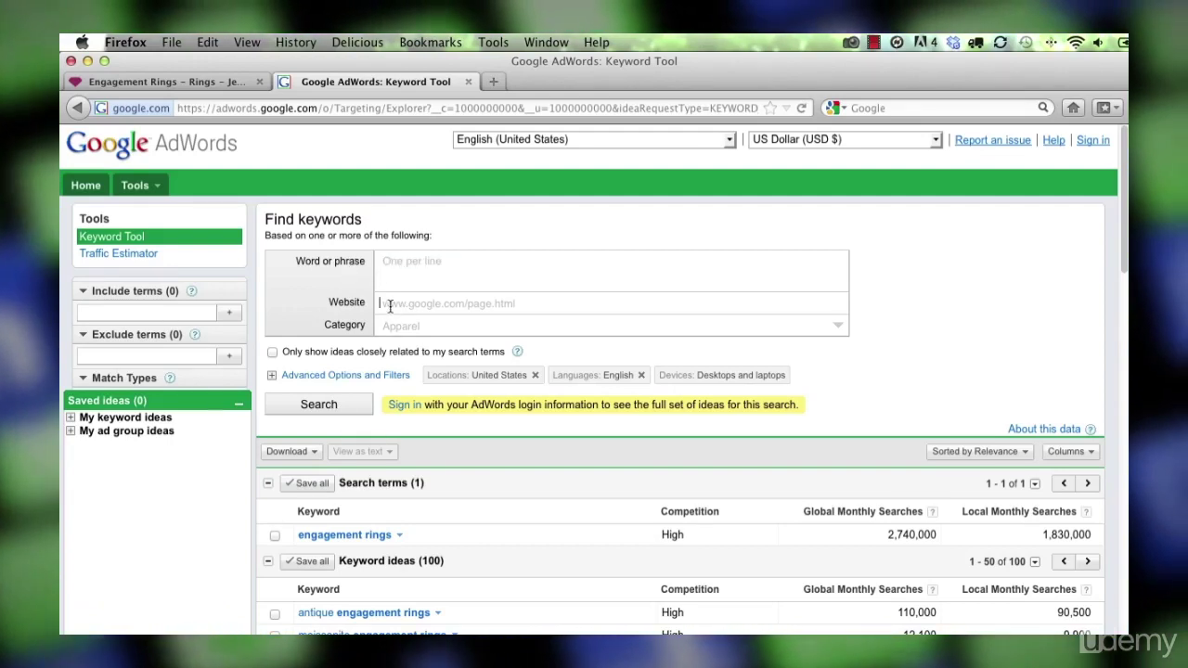
right_click(390, 307)
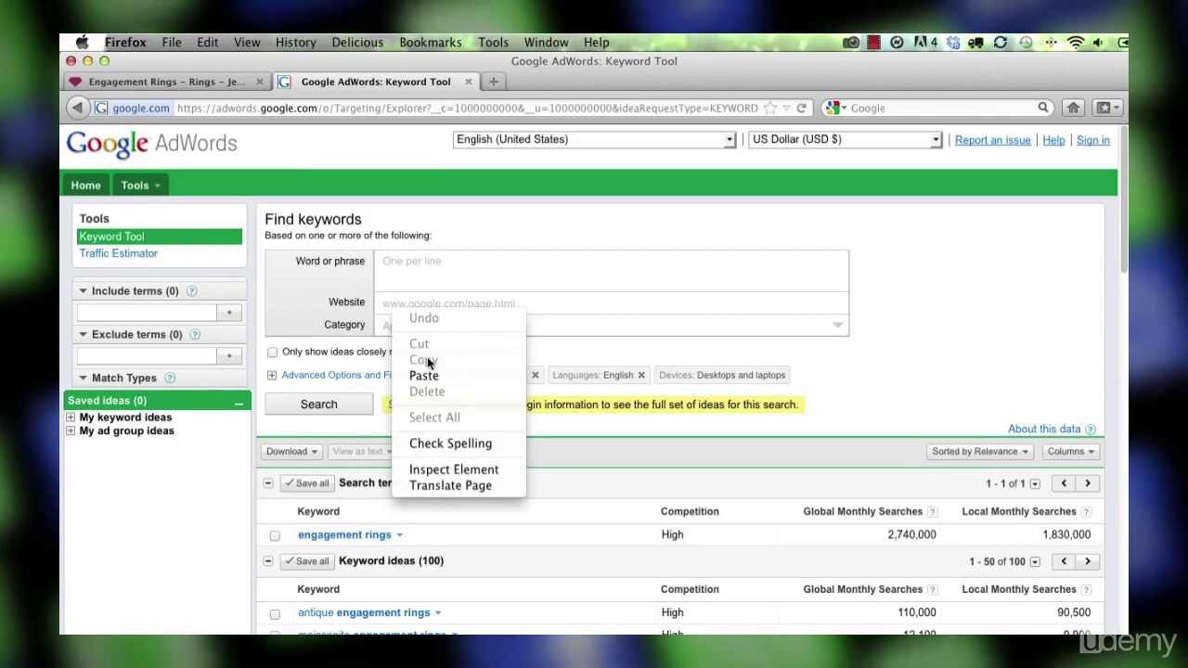
left_click(432, 376)
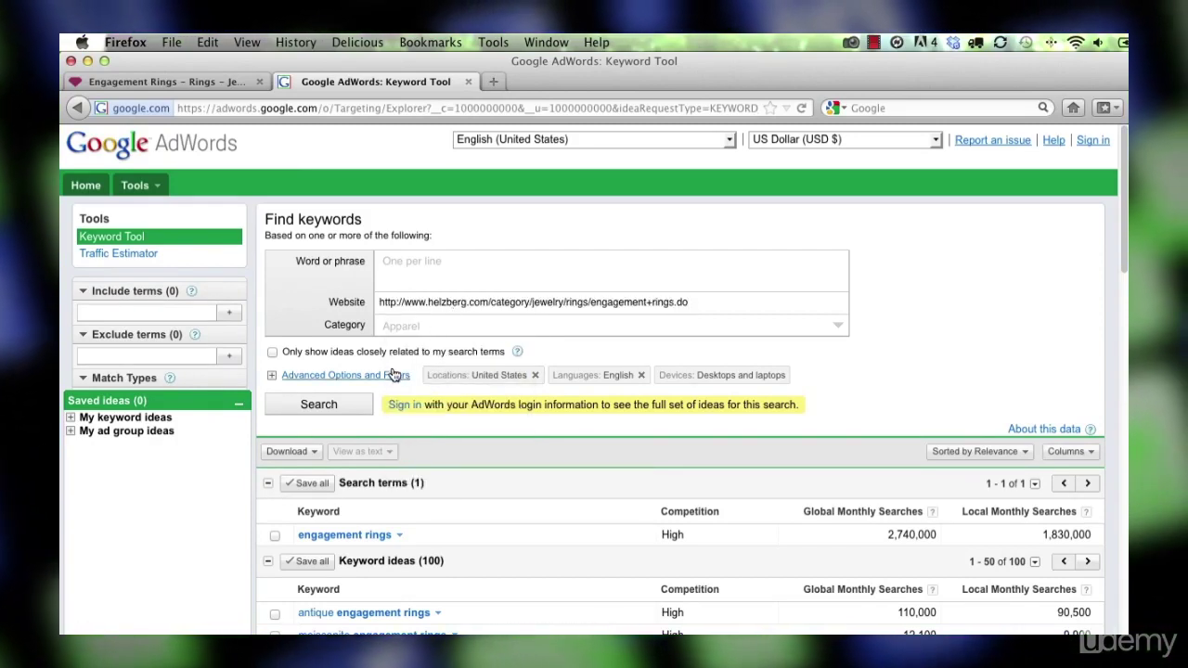
left_click(349, 404)
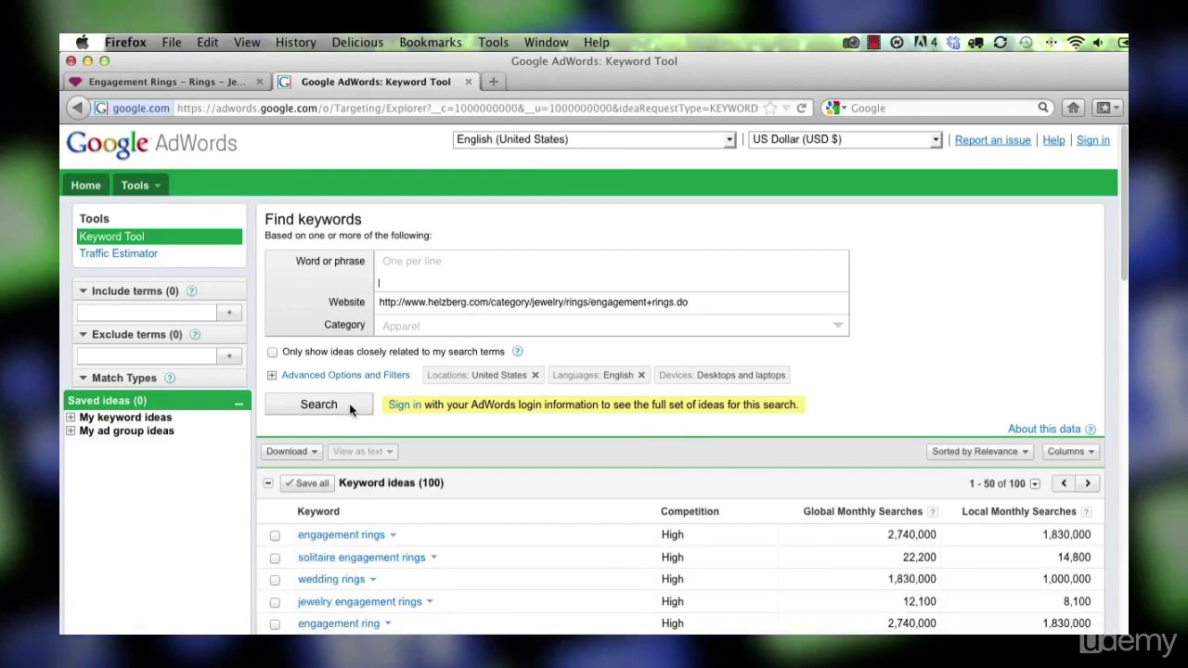
Save 'solitaire engagement rings' and 'wedding rings' to the saved keyword ideas
scroll(401, 525, "down", 5)
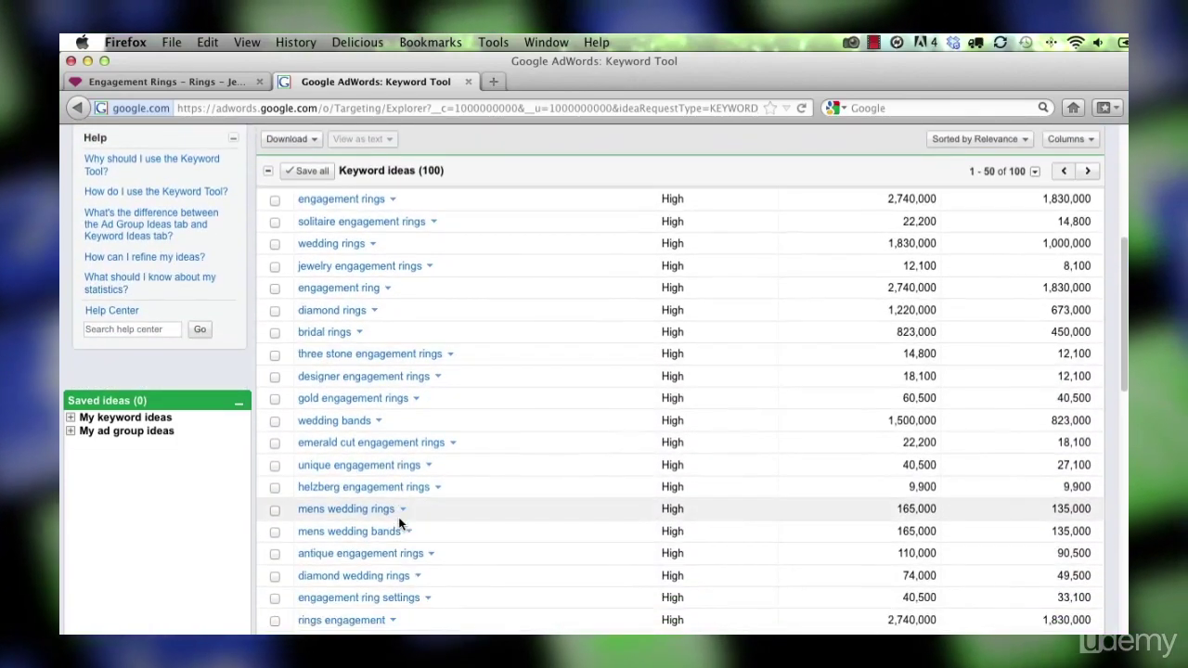
scroll(401, 523, "up", 2)
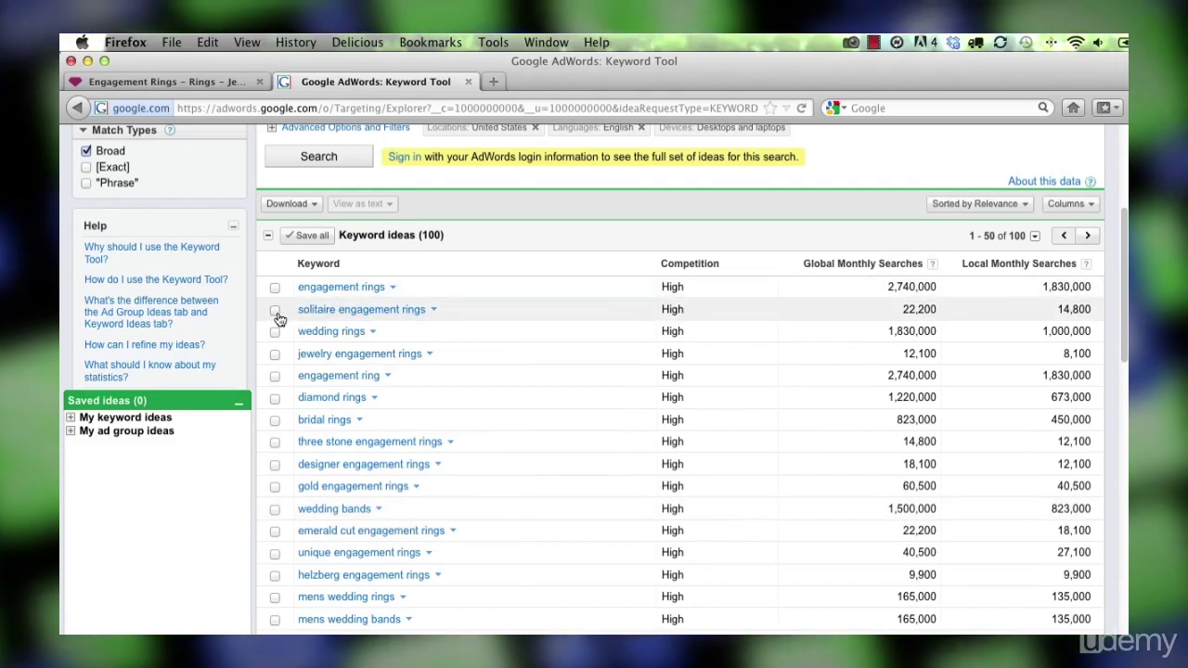
left_click(275, 310)
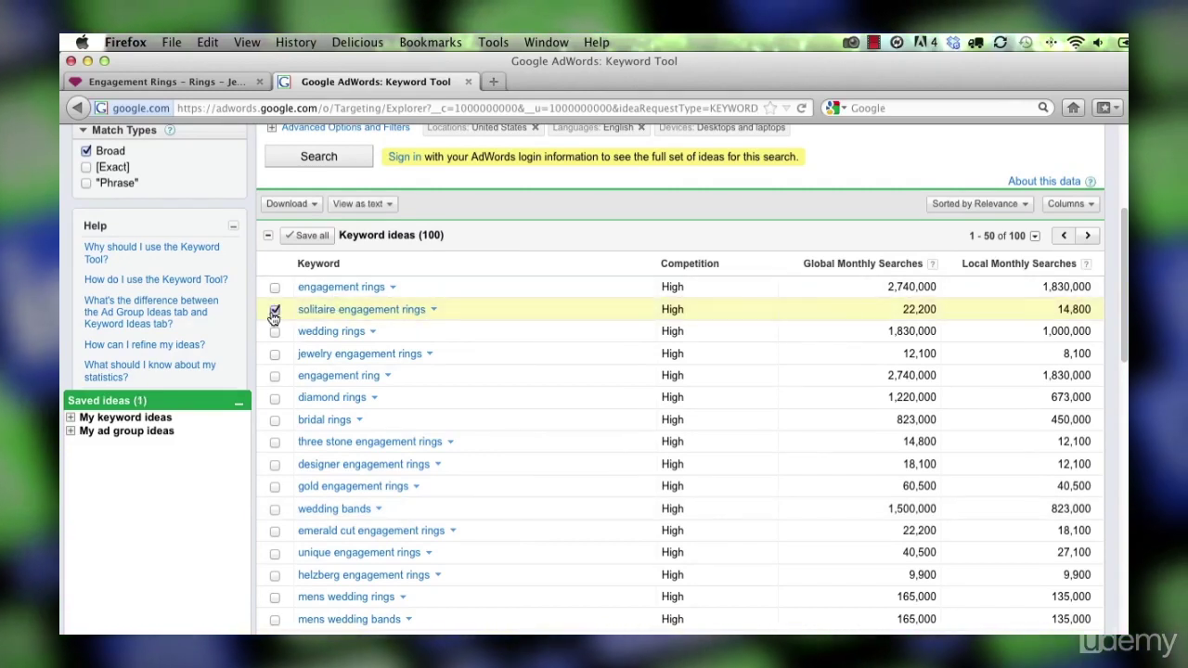
left_click(274, 332)
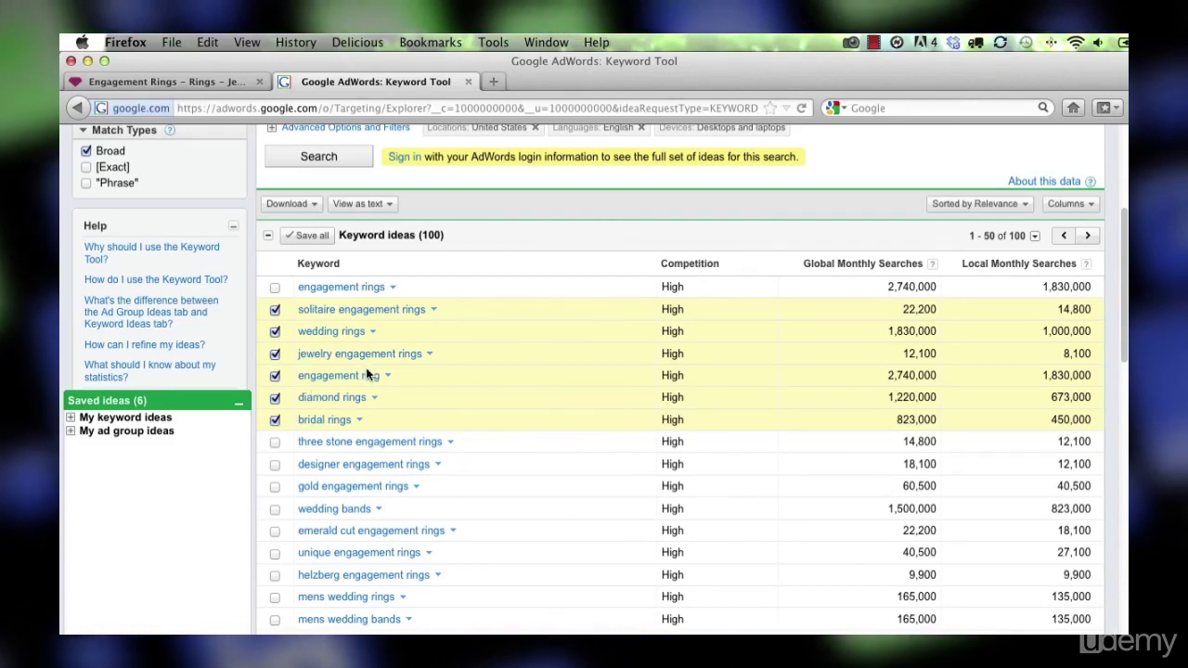
Expand My keyword ideas and select the text of all six saved keywords
left_click(70, 418)
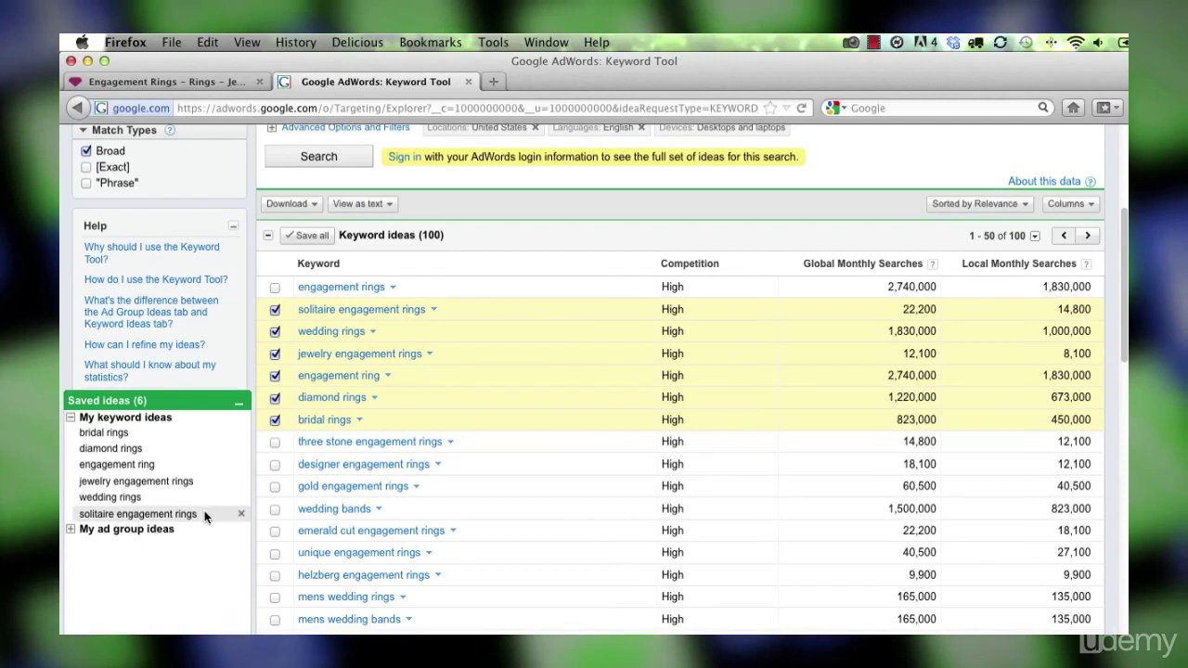
left_click_drag(198, 516, 79, 432)
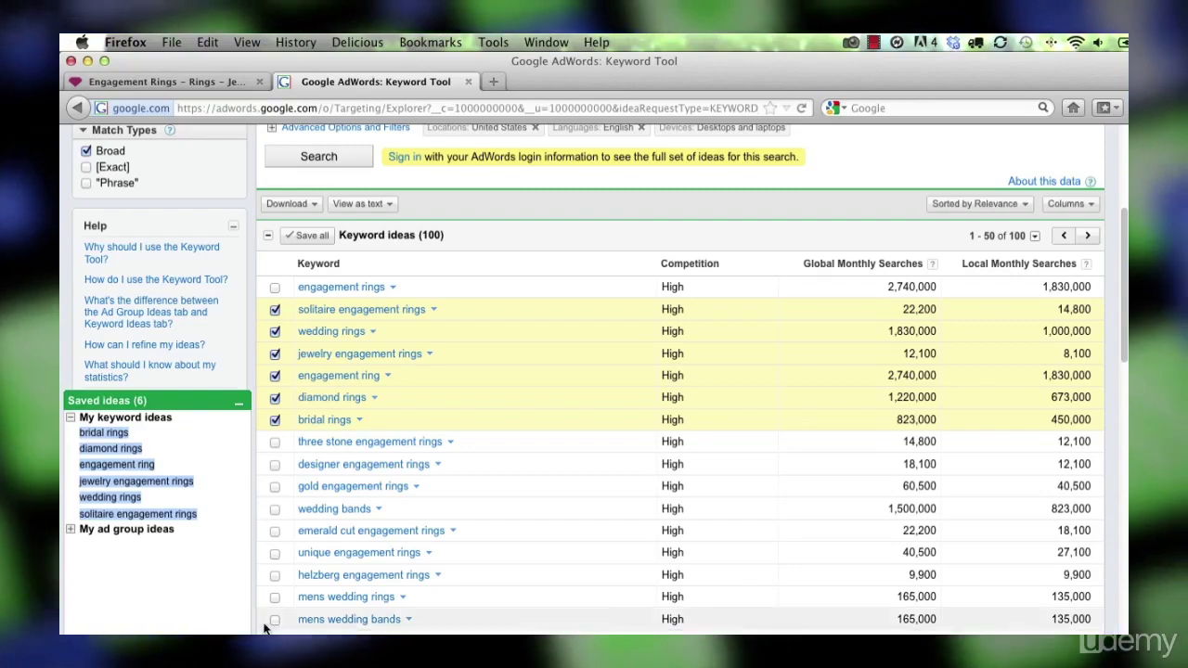
Sort the 100 keyword ideas by Global Monthly Searches, putting 'jewelry' (20,400,000) on top
scroll(468, 447, "down", 2)
scroll(467, 446, "up", 5)
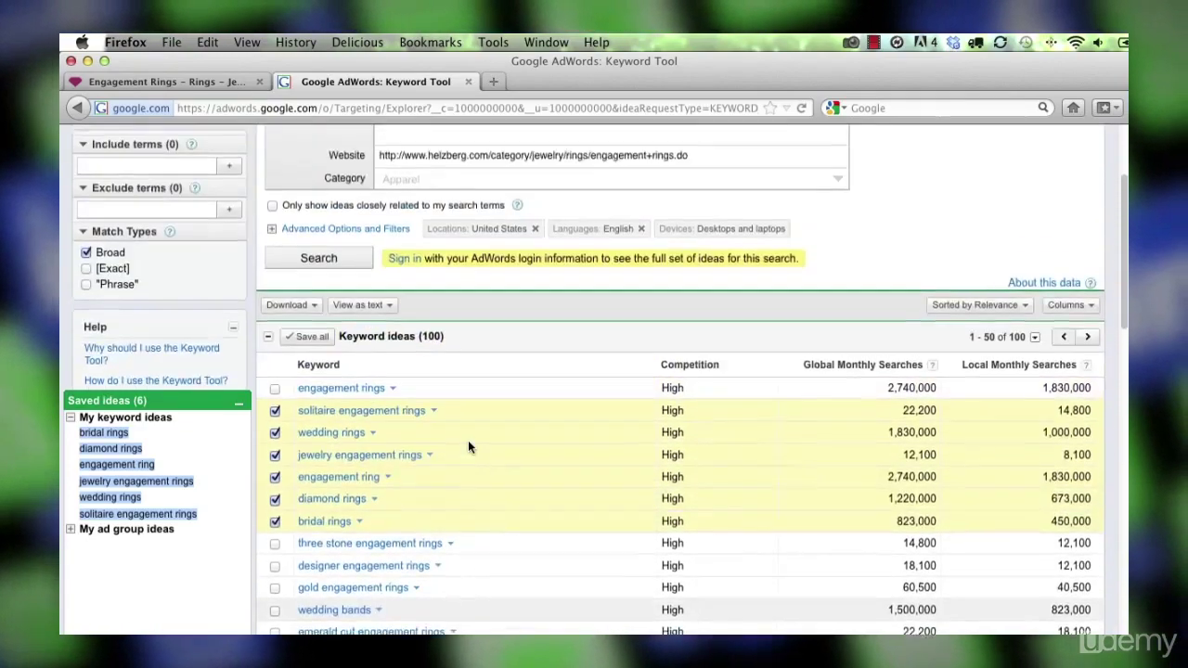
scroll(468, 447, "down", 4)
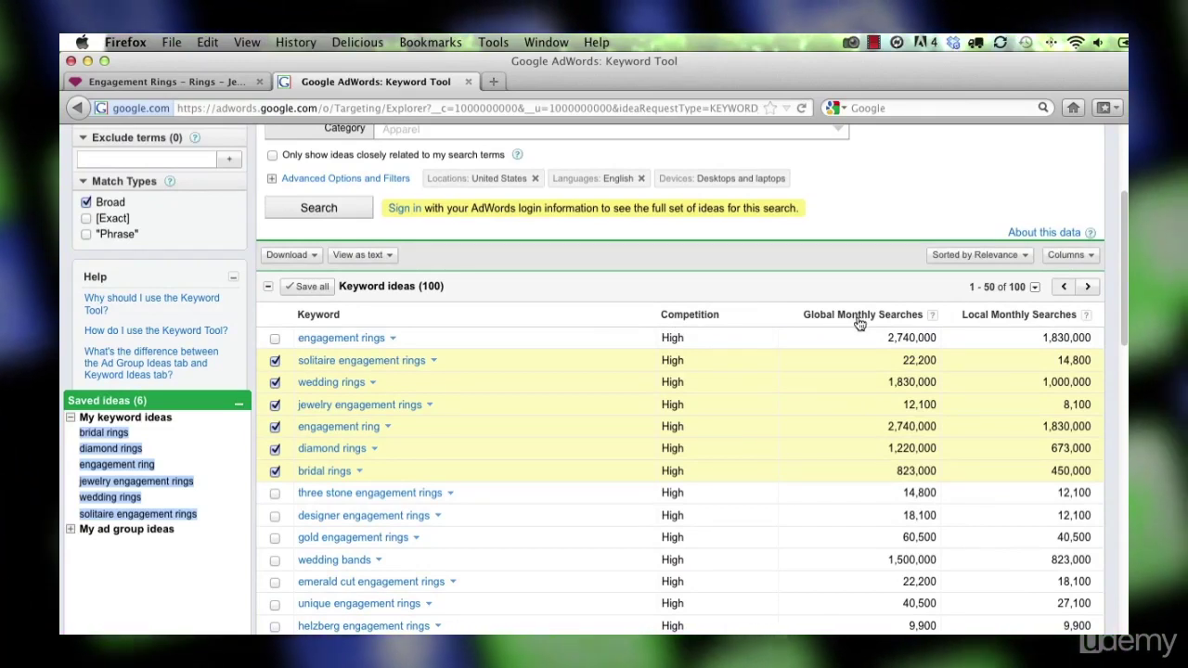
left_click(860, 315)
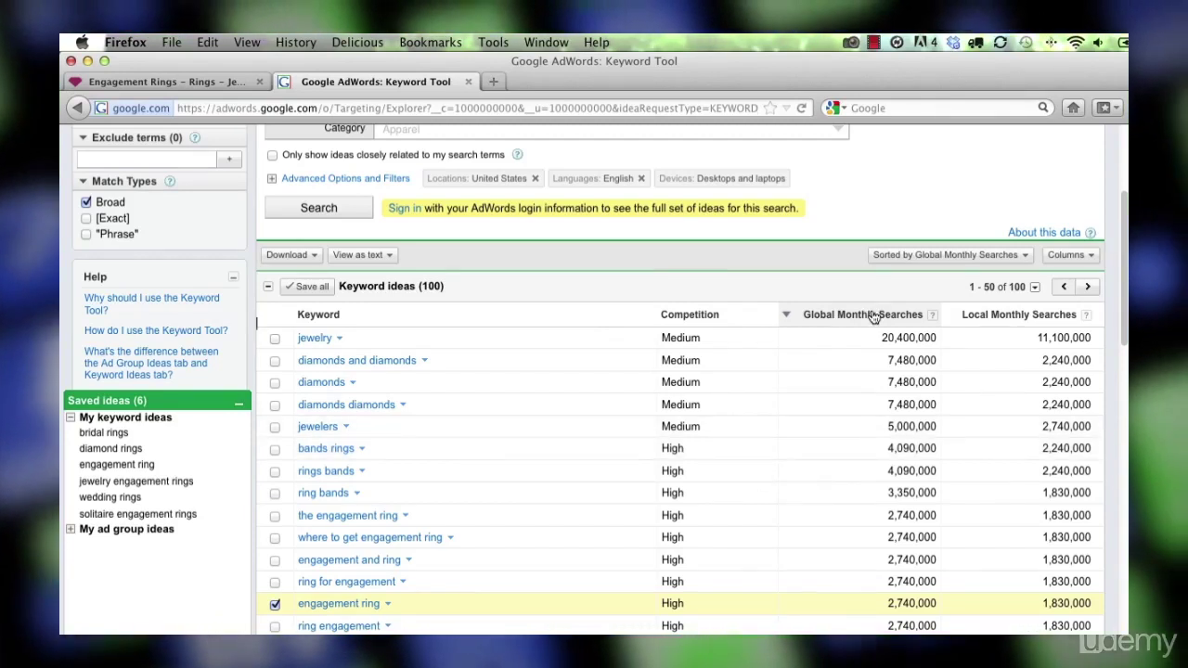
mouse_move(703, 406)
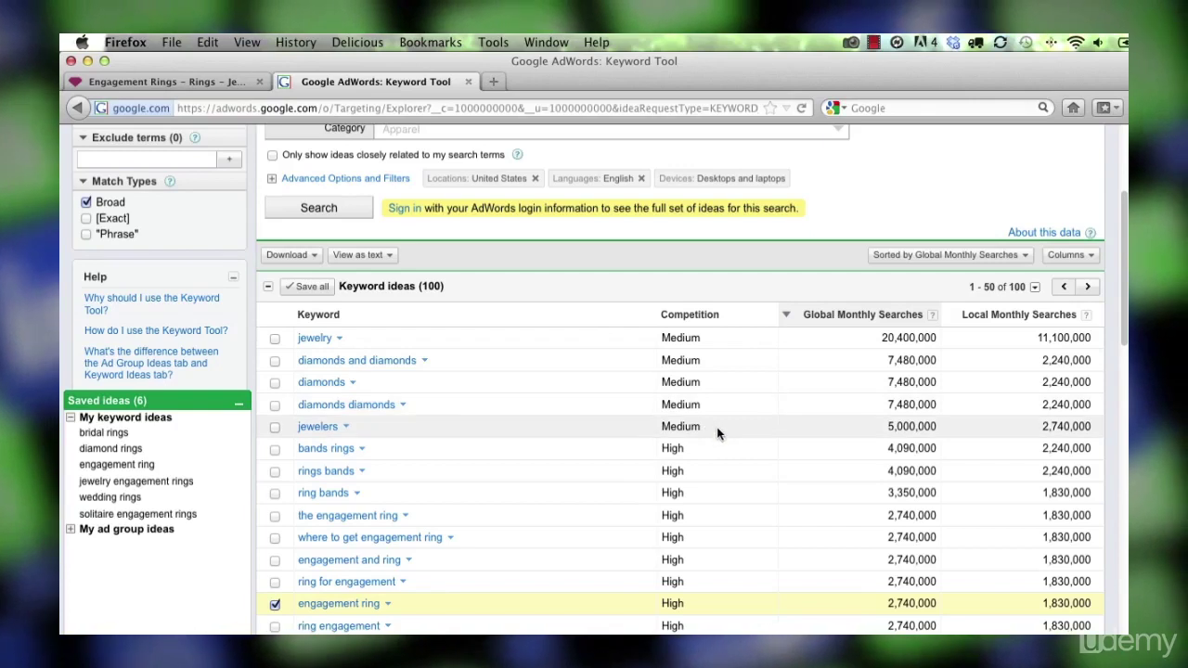
mouse_move(717, 434)
mouse_move(750, 458)
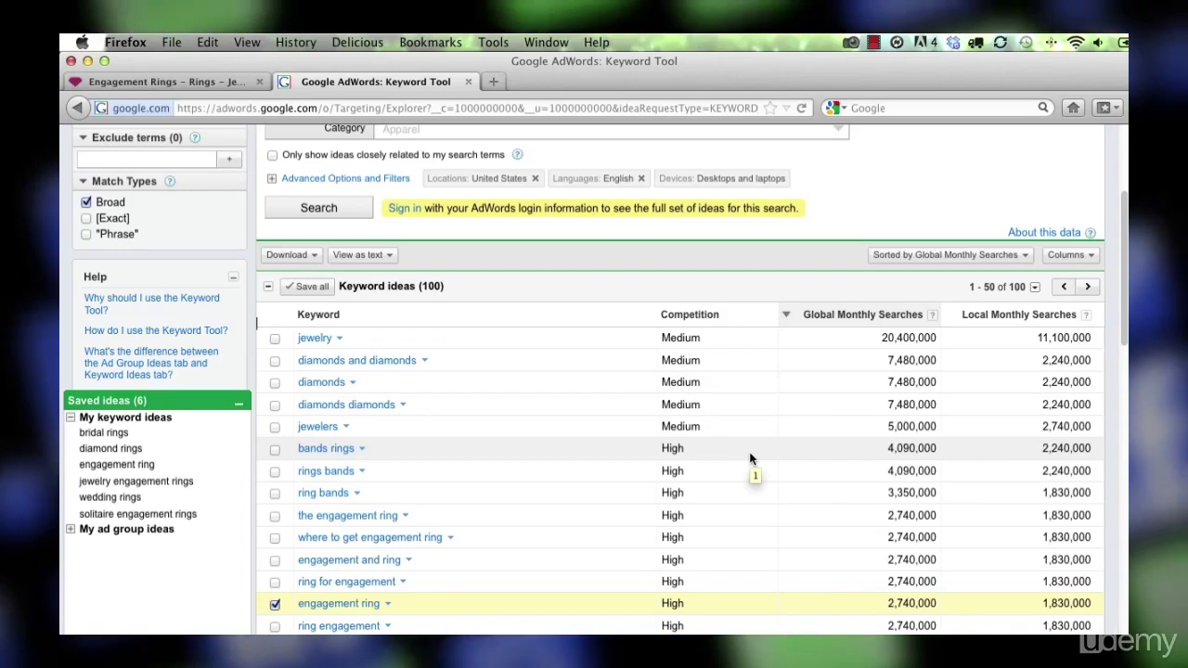
scroll(750, 459, "down", 1)
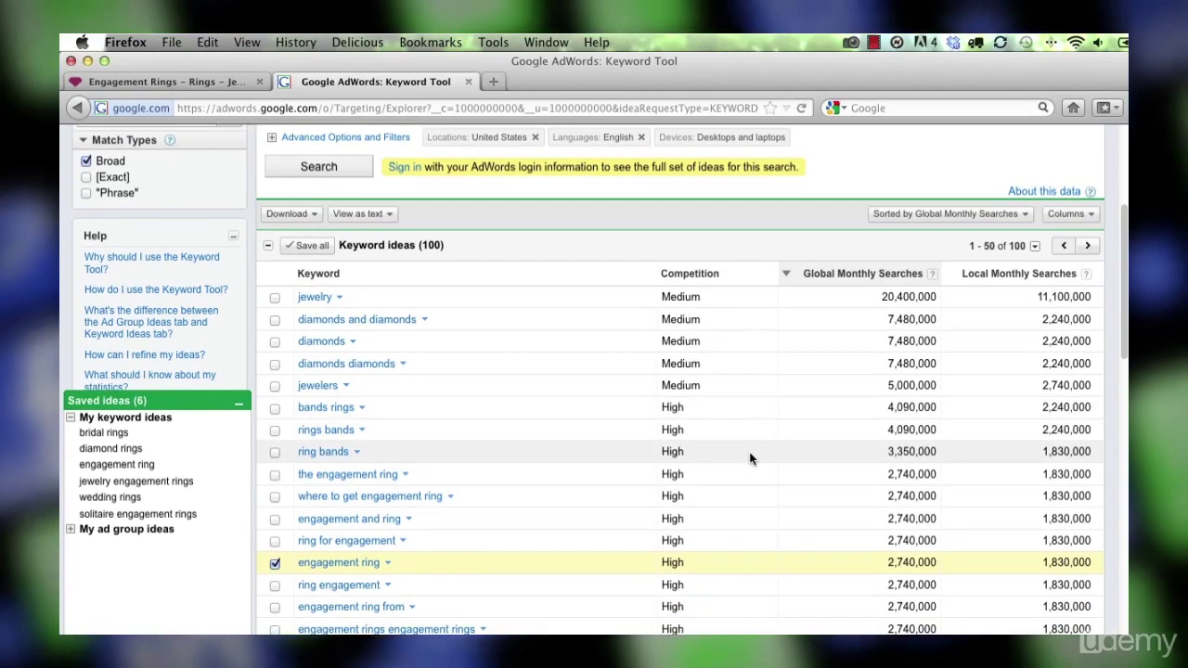
scroll(750, 458, "up", 3)
scroll(750, 459, "up", 5)
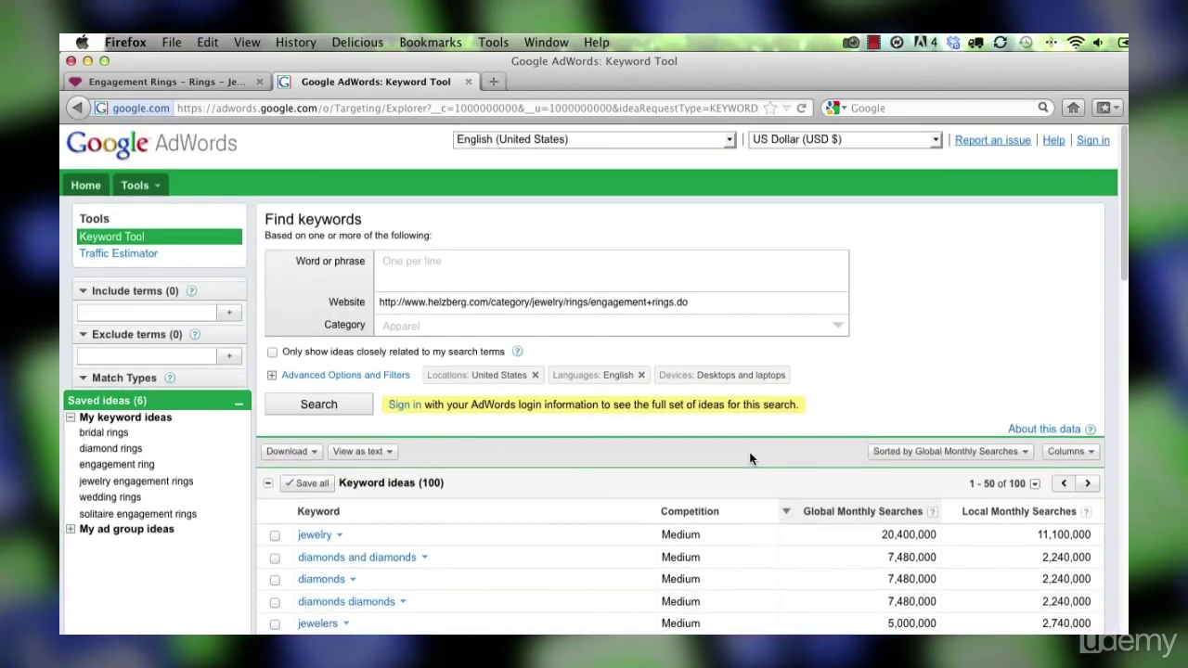